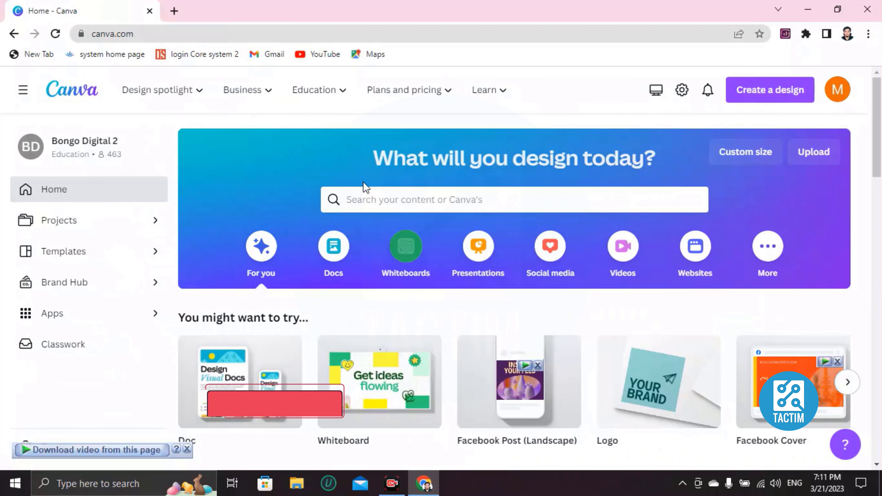
Search Canva's templates for 'logo animation'.
{"action": "left_click", "coordinate": [362, 194]}
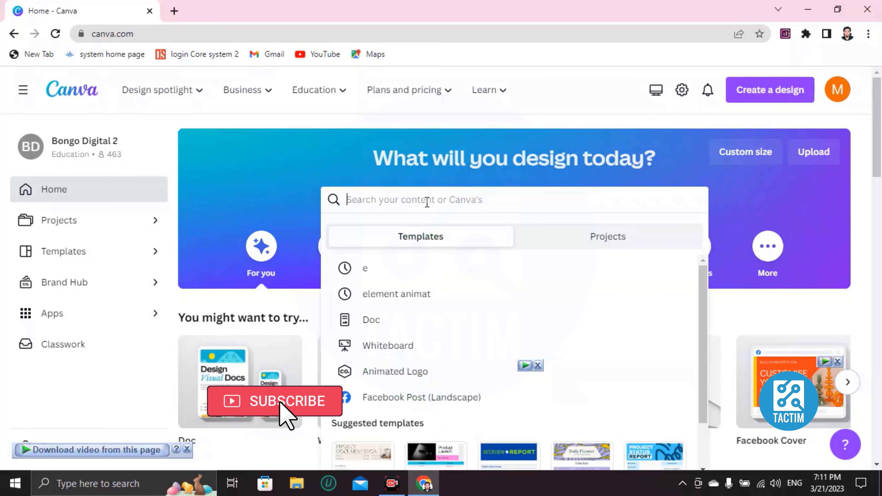
{"action": "type", "text": "logo ani,ation"}
{"action": "key", "text": "BackSpace"}
{"action": "key", "text": "BackSpace"}
{"action": "key", "text": "BackSpace"}
{"action": "key", "text": "BackSpace"}
{"action": "key", "text": "BackSpace"}
{"action": "key", "text": "BackSpace"}
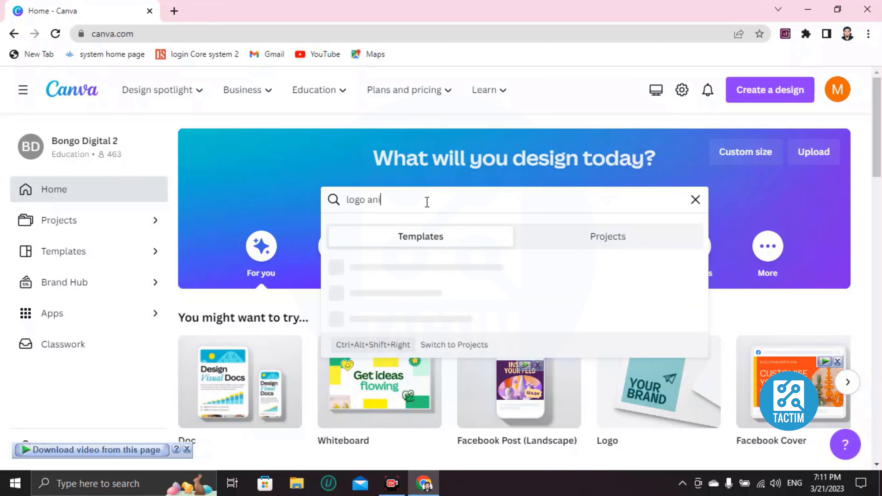
{"action": "type", "text": "mation"}
{"action": "key", "text": "Return"}
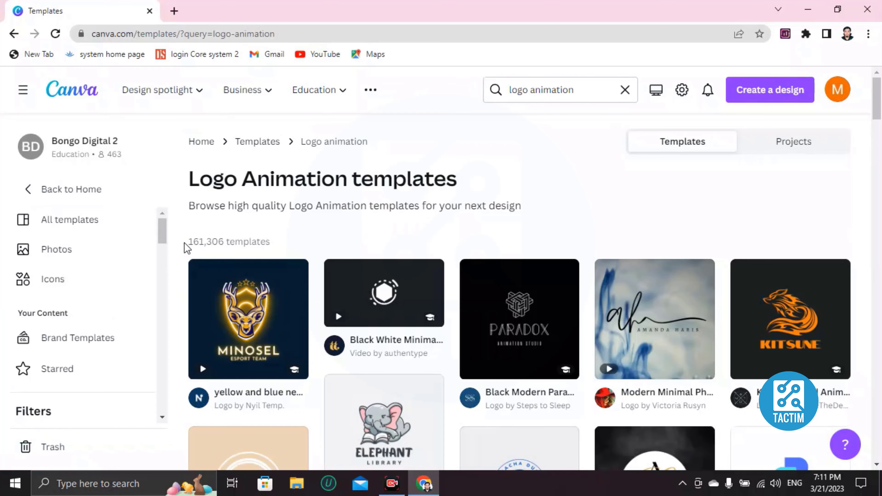
Browse the animated logo results and open the dark Way Up North template.
{"action": "scroll", "coordinate": [408, 282], "scroll_direction": "down", "scroll_amount": 20}
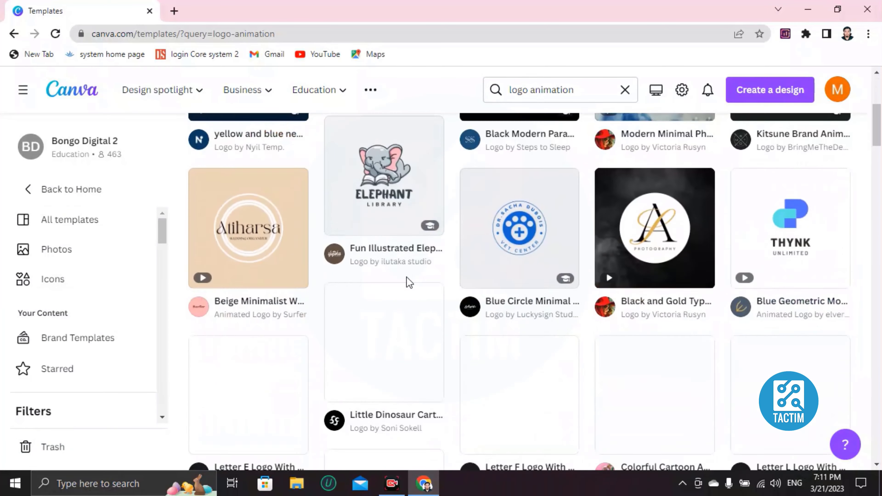
{"action": "scroll", "coordinate": [409, 288], "scroll_direction": "up", "scroll_amount": 20}
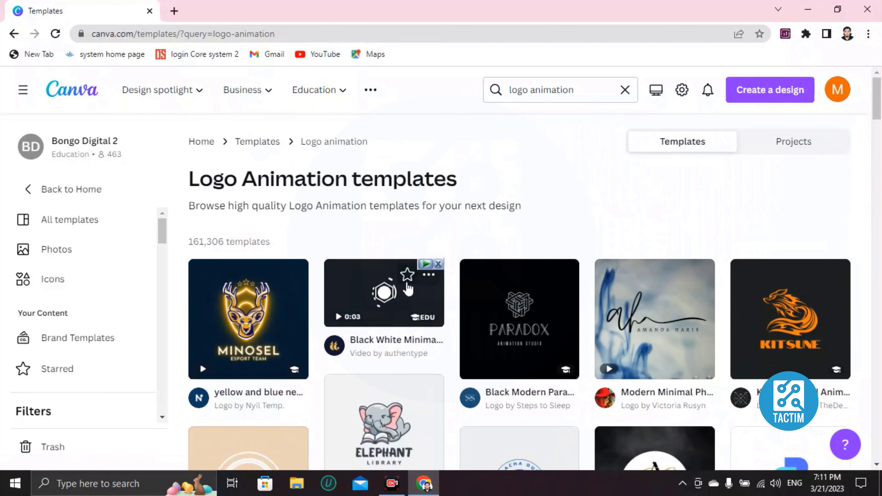
{"action": "scroll", "coordinate": [408, 289], "scroll_direction": "down", "scroll_amount": 5}
{"action": "scroll", "coordinate": [408, 288], "scroll_direction": "down", "scroll_amount": 10}
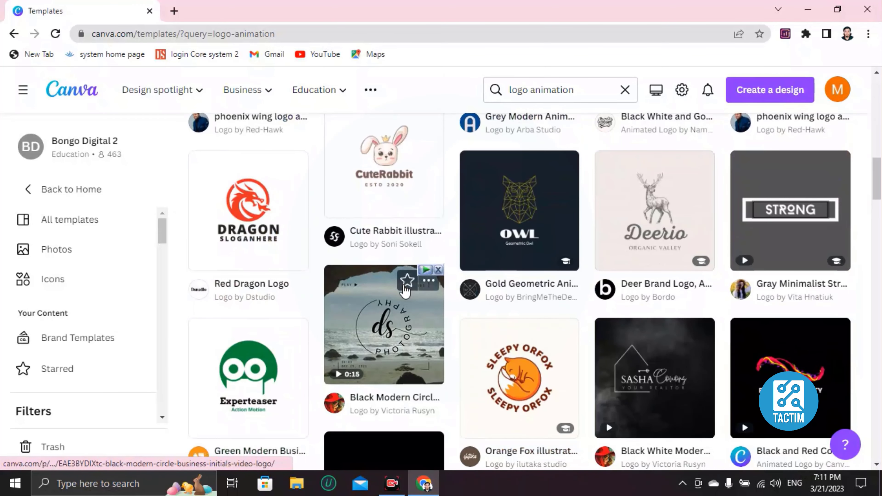
{"action": "scroll", "coordinate": [406, 290], "scroll_direction": "down", "scroll_amount": 6}
{"action": "scroll", "coordinate": [404, 290], "scroll_direction": "up", "scroll_amount": 3}
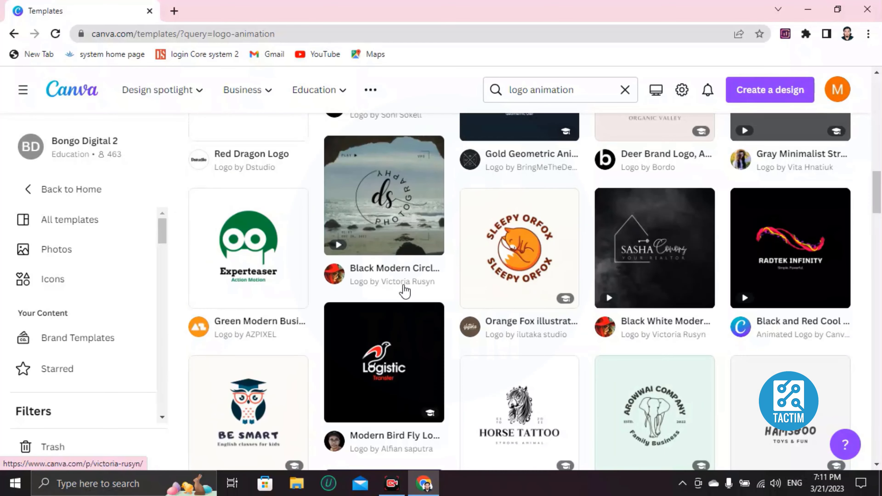
{"action": "scroll", "coordinate": [405, 292], "scroll_direction": "down", "scroll_amount": 5}
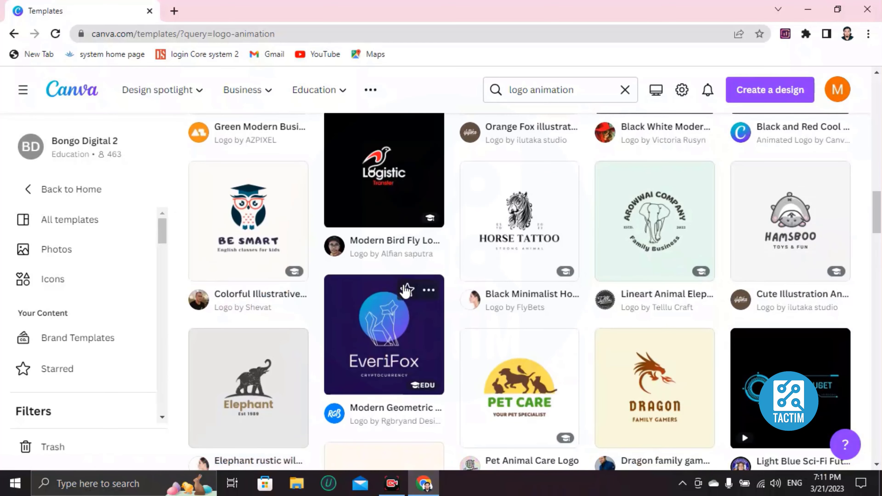
{"action": "scroll", "coordinate": [406, 291], "scroll_direction": "up", "scroll_amount": 20}
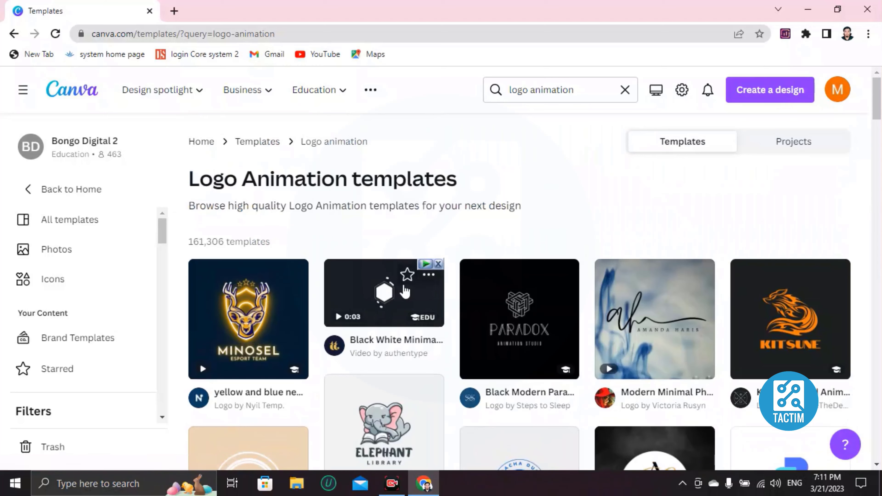
{"action": "scroll", "coordinate": [405, 291], "scroll_direction": "down", "scroll_amount": 2}
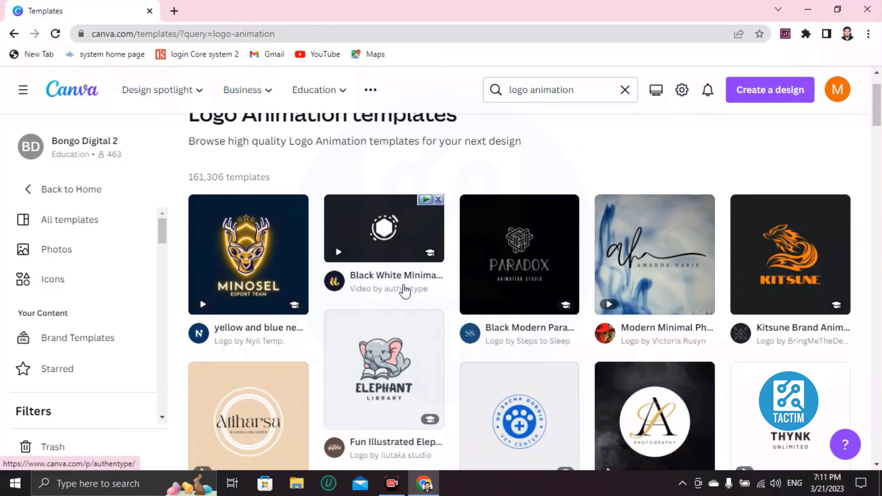
{"action": "scroll", "coordinate": [405, 292], "scroll_direction": "down", "scroll_amount": 5}
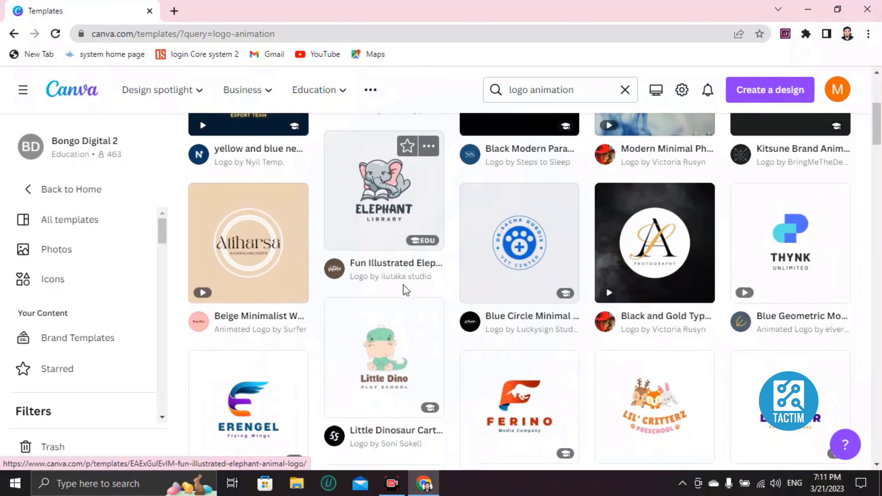
{"action": "scroll", "coordinate": [406, 291], "scroll_direction": "down", "scroll_amount": 8}
{"action": "scroll", "coordinate": [405, 291], "scroll_direction": "down", "scroll_amount": 17}
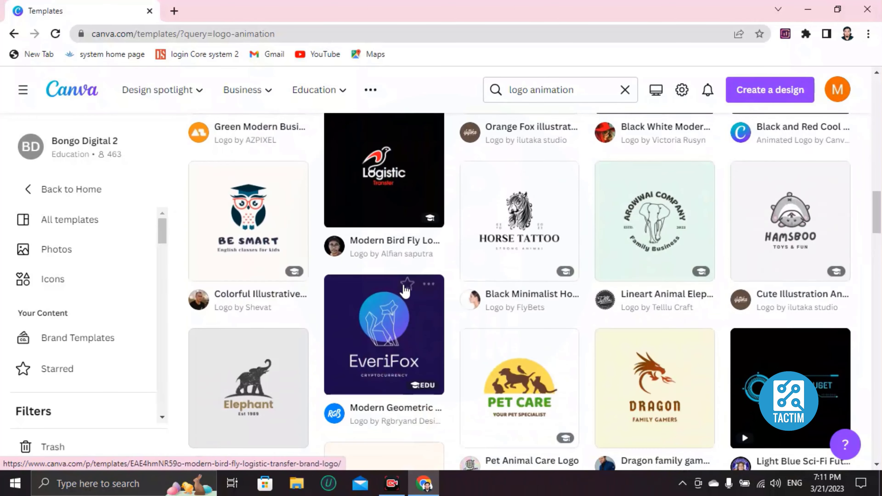
{"action": "scroll", "coordinate": [405, 291], "scroll_direction": "down", "scroll_amount": 20}
{"action": "scroll", "coordinate": [403, 292], "scroll_direction": "down", "scroll_amount": 7}
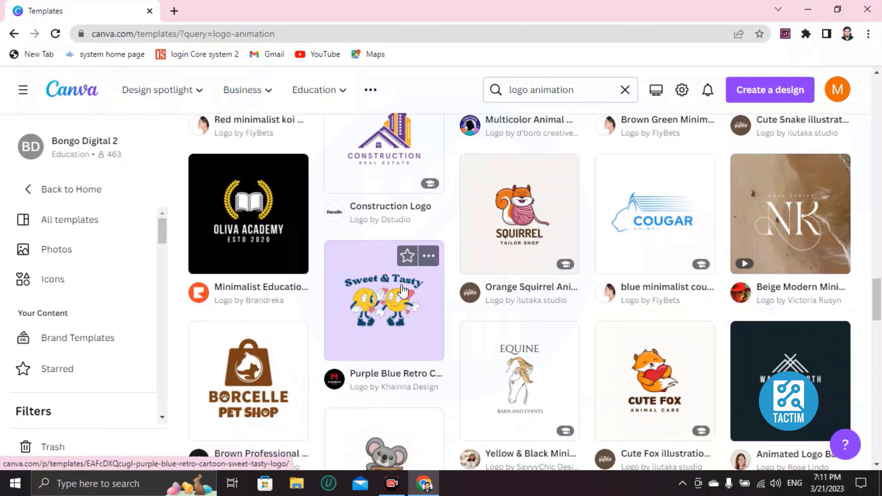
{"action": "scroll", "coordinate": [403, 290], "scroll_direction": "down", "scroll_amount": 4}
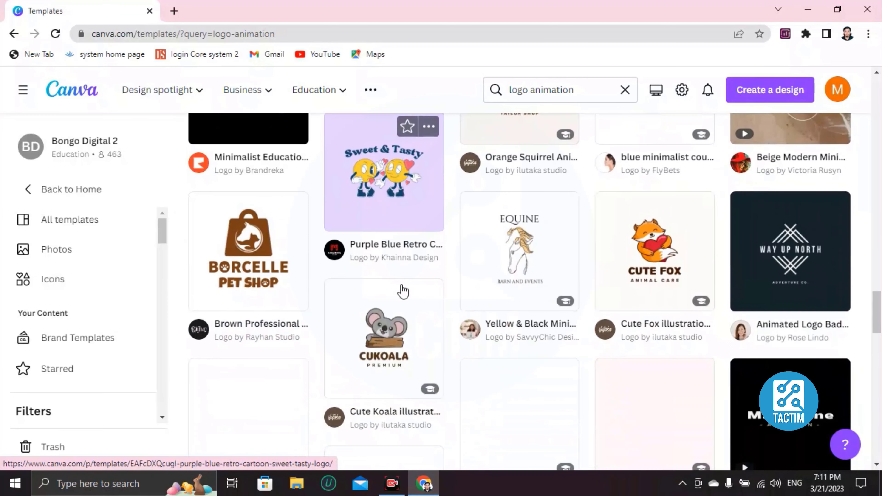
{"action": "left_click", "coordinate": [786, 267]}
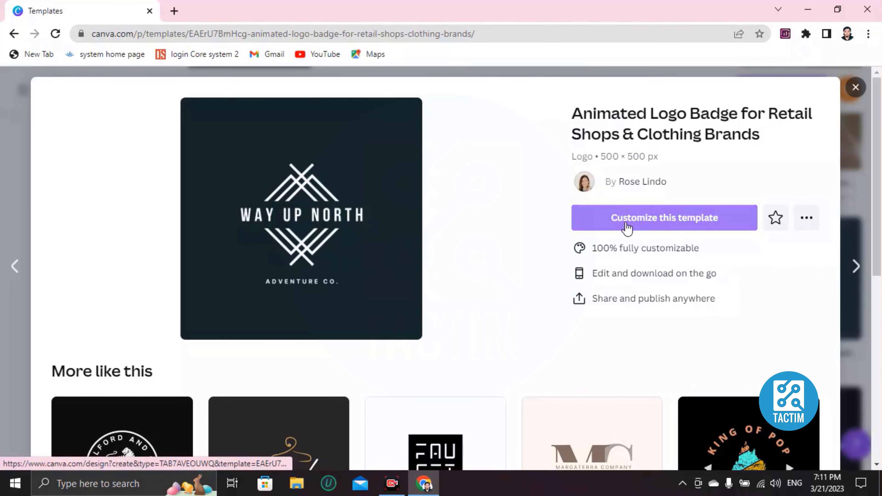
Customize the Way Up North animated logo template as an editable design.
{"action": "left_click", "coordinate": [698, 228]}
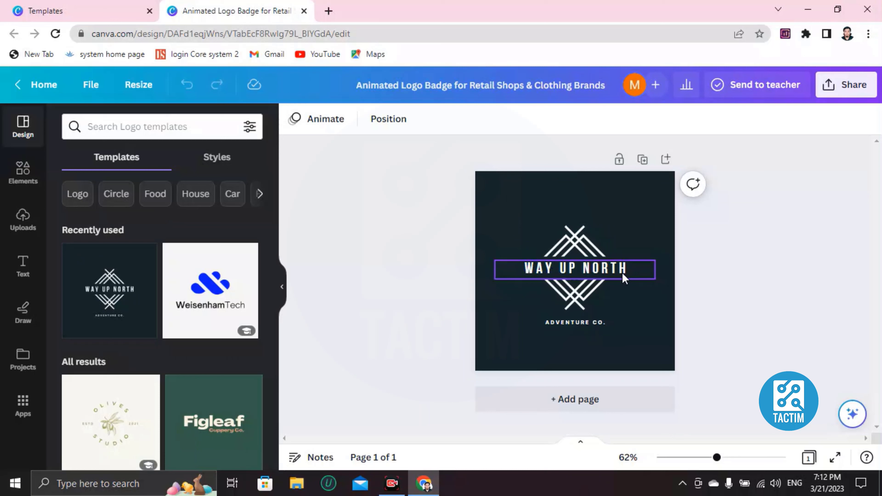
Replace the WAY UP NORTH title with RICHMAN and color it royal blue.
{"action": "double_click", "coordinate": [631, 271]}
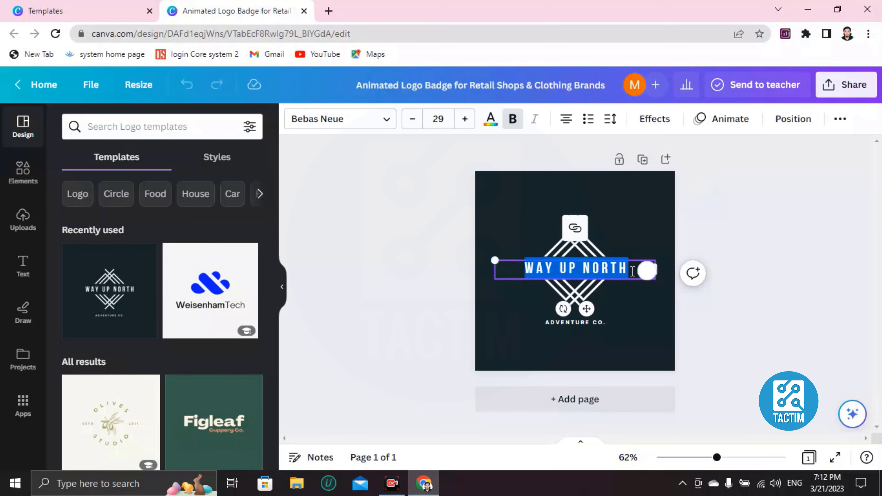
{"action": "key", "text": "BackSpace"}
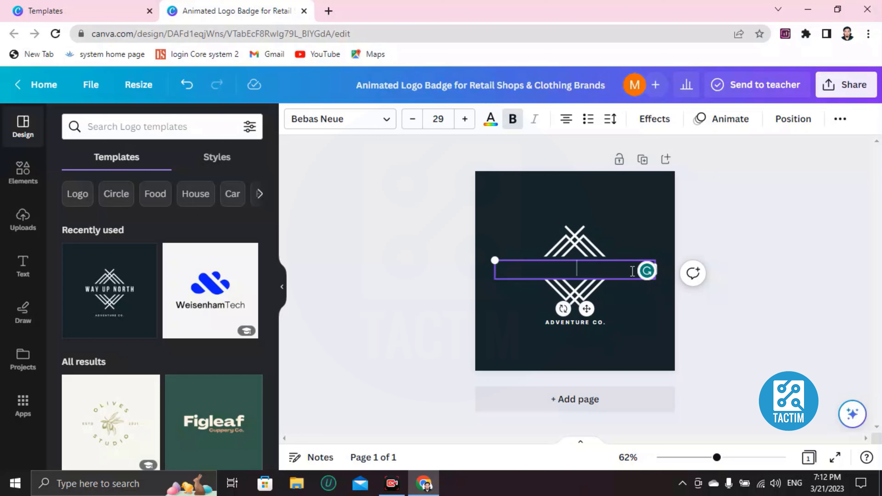
{"action": "type", "text": "RICHMAN"}
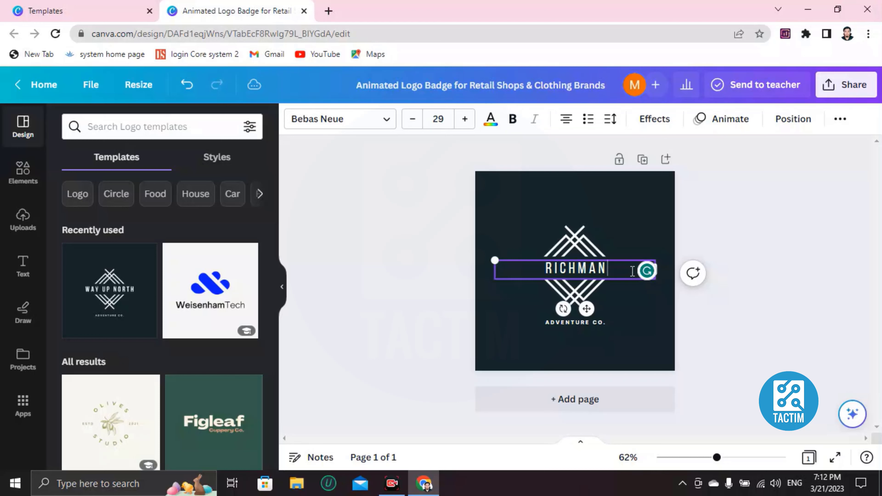
{"action": "double_click", "coordinate": [573, 268]}
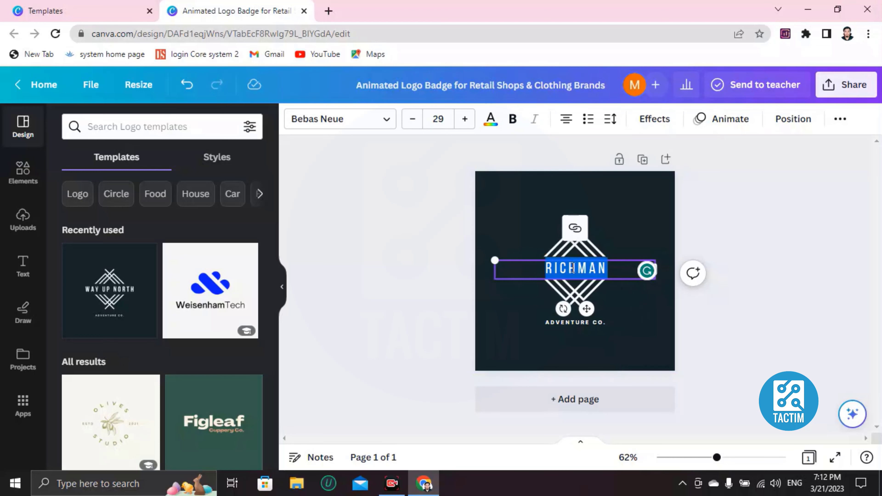
{"action": "left_click", "coordinate": [490, 121]}
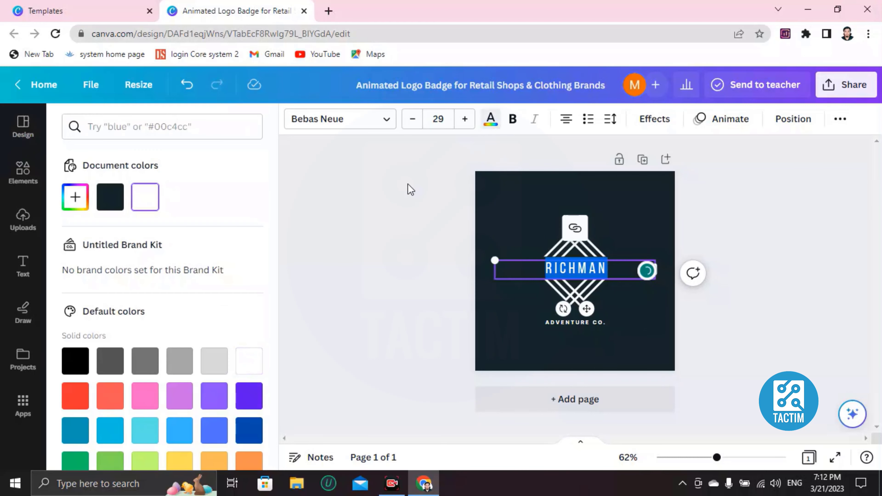
{"action": "scroll", "coordinate": [137, 379], "scroll_direction": "down", "scroll_amount": 2}
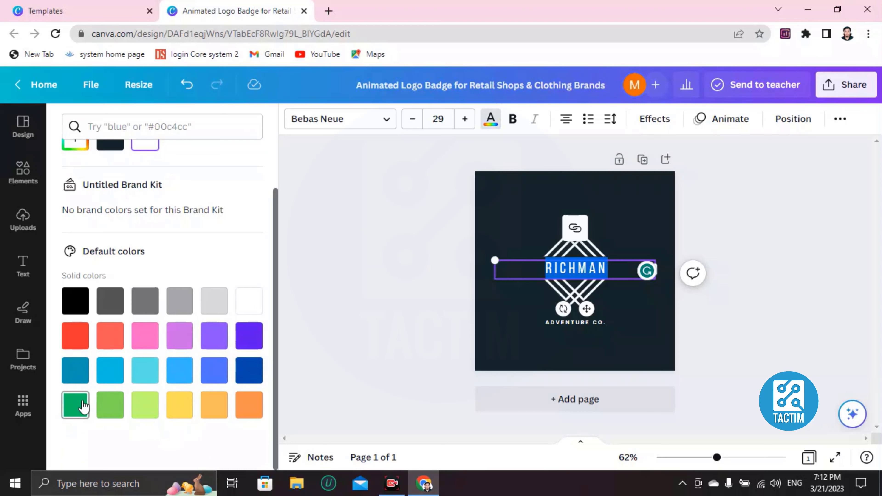
{"action": "left_click", "coordinate": [224, 373]}
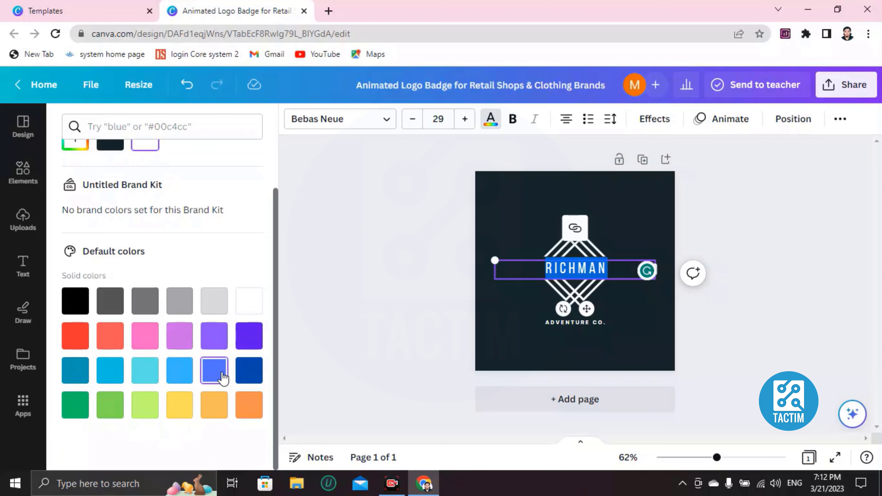
{"action": "left_click", "coordinate": [495, 329]}
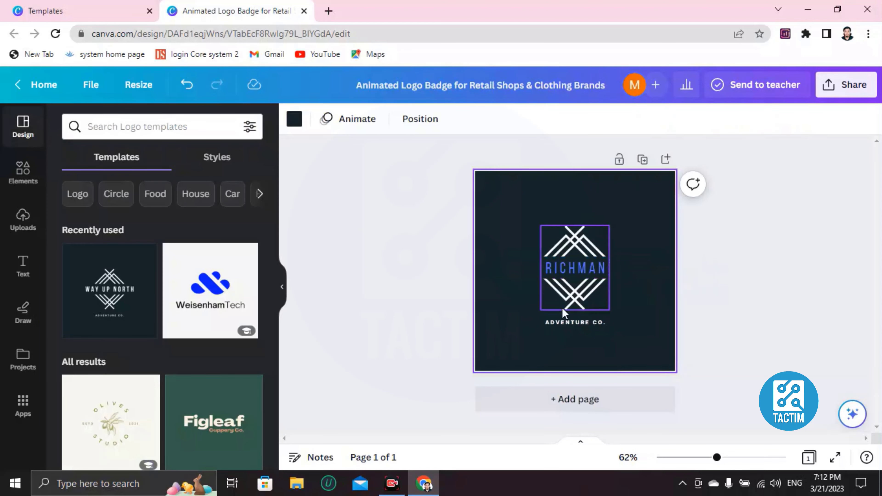
Change the ADVENTURE CO. tagline to CLOTHING.
{"action": "double_click", "coordinate": [601, 323]}
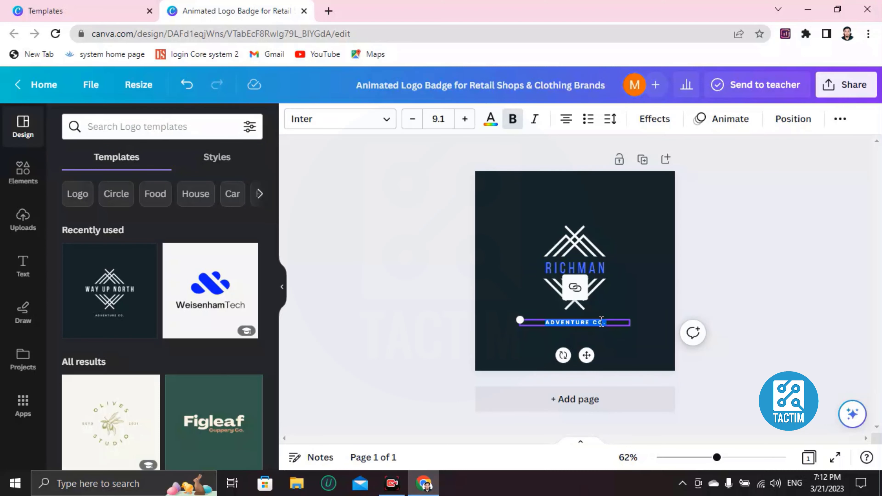
{"action": "key", "text": "BackSpace"}
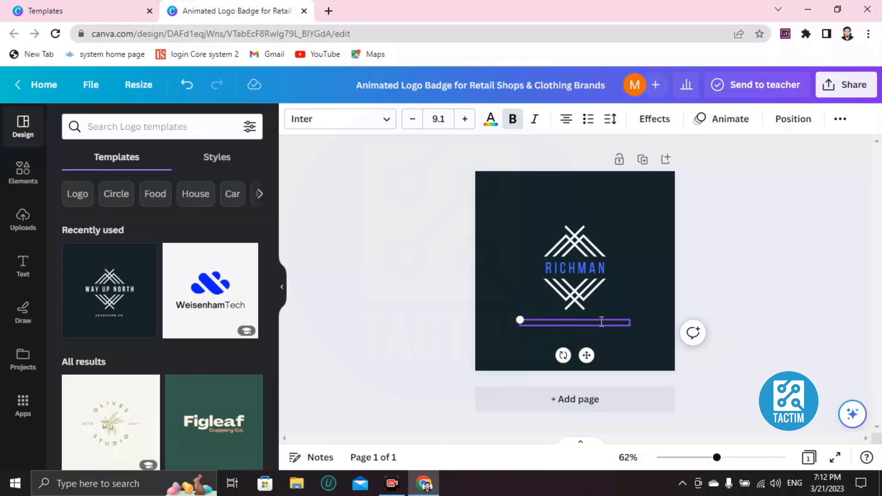
{"action": "type", "text": "CLOTHING"}
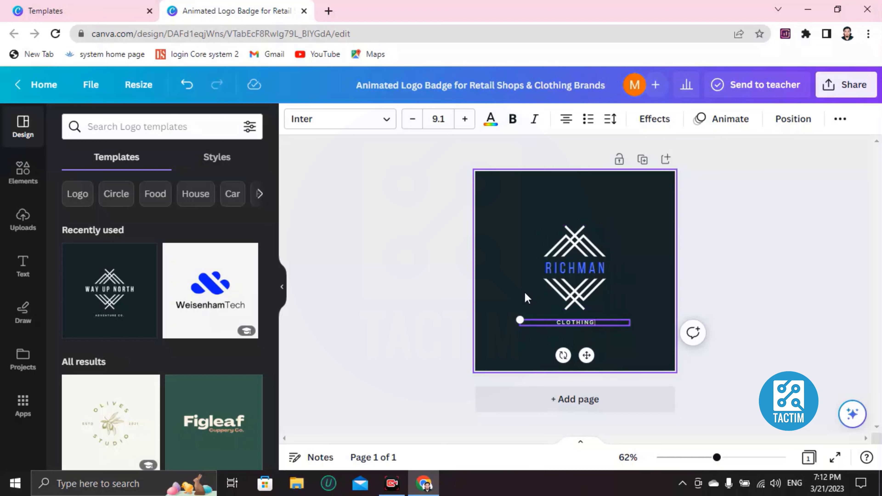
{"action": "left_click", "coordinate": [517, 296]}
{"action": "left_click", "coordinate": [572, 296]}
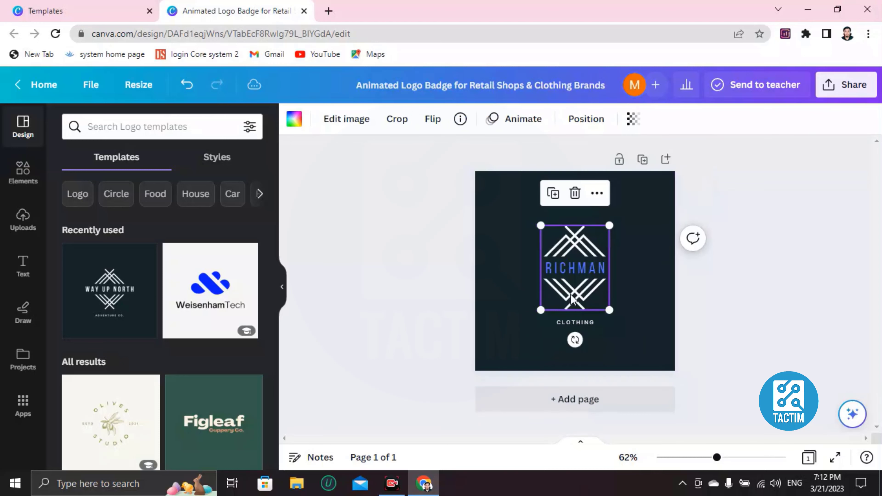
{"action": "left_click", "coordinate": [502, 197]}
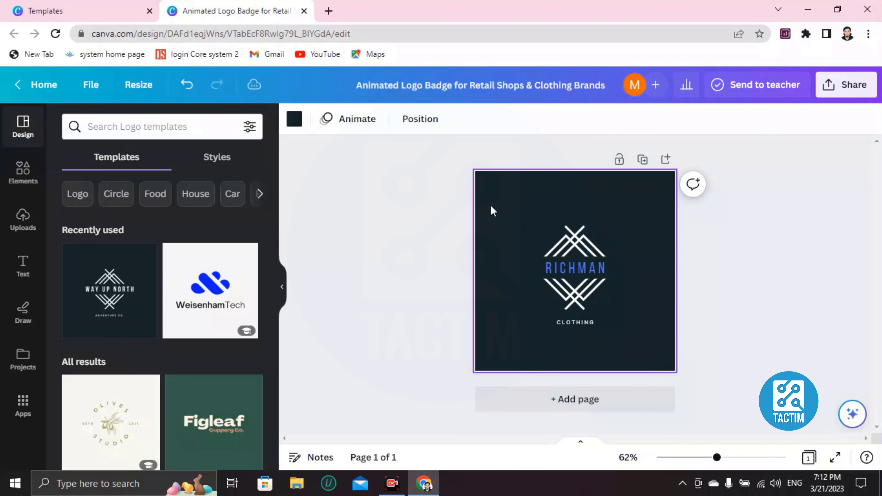
Apply the black-to-gold gradient to the page background.
{"action": "left_click", "coordinate": [300, 127]}
{"action": "scroll", "coordinate": [112, 313], "scroll_direction": "down", "scroll_amount": 5}
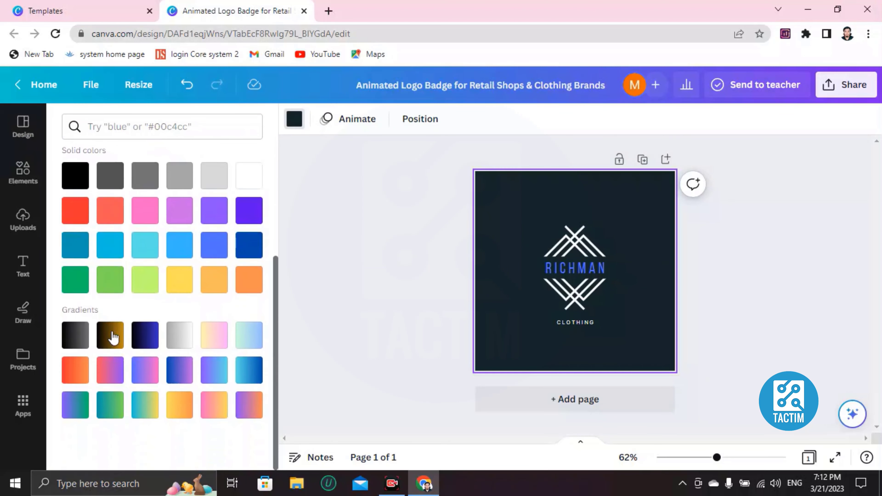
{"action": "left_click", "coordinate": [114, 336]}
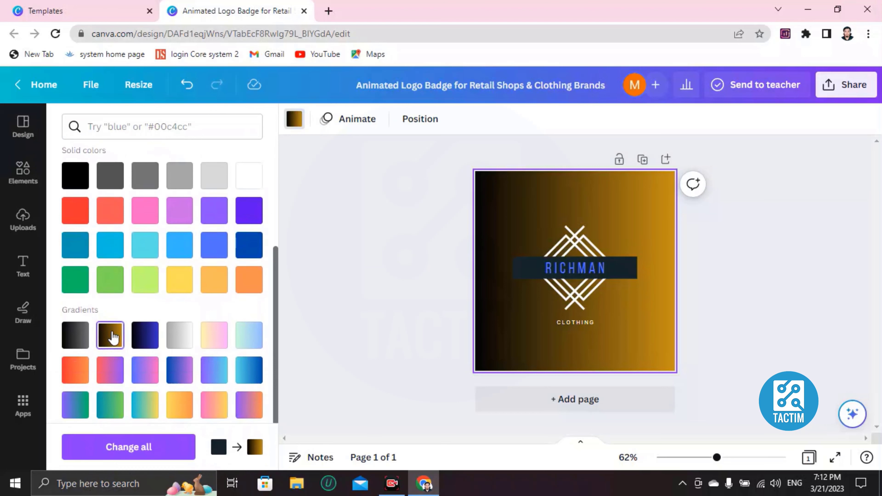
{"action": "left_click", "coordinate": [111, 215]}
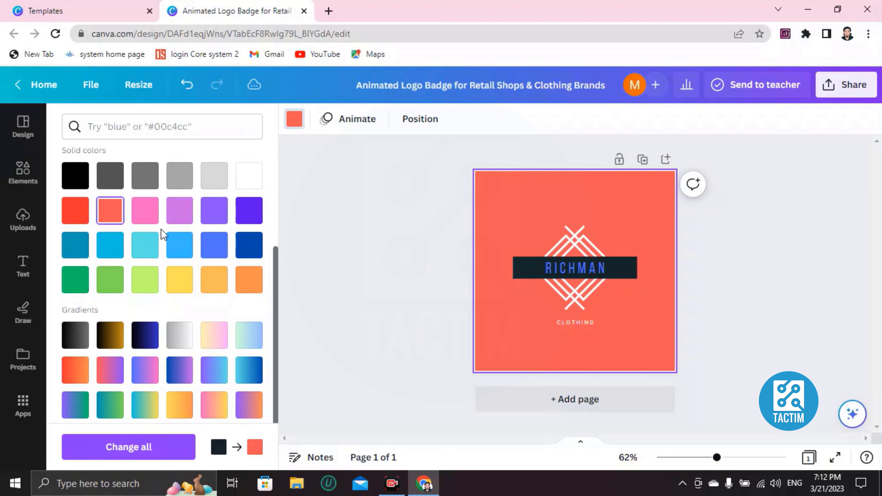
{"action": "left_click", "coordinate": [175, 217]}
{"action": "left_click", "coordinate": [112, 337]}
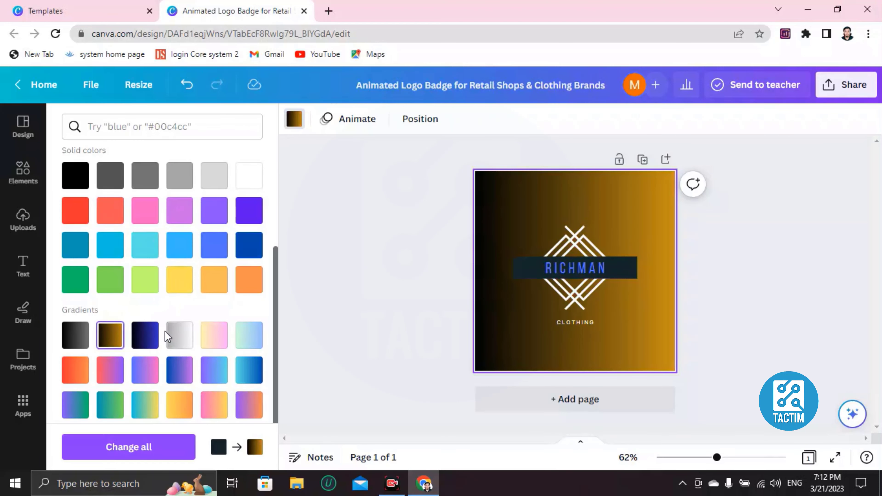
{"action": "scroll", "coordinate": [167, 334], "scroll_direction": "up", "scroll_amount": 5}
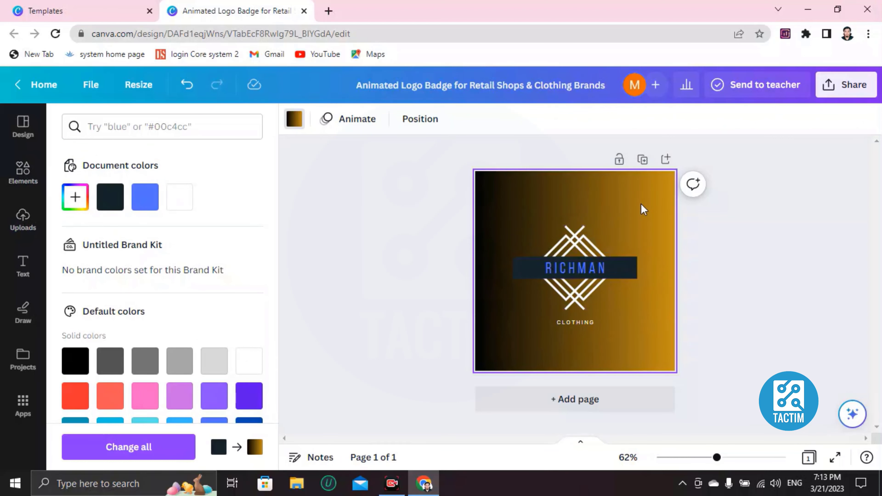
Add a clothes-rack graphic from Elements and shrink it beside the logo at lower right.
{"action": "left_click", "coordinate": [30, 172]}
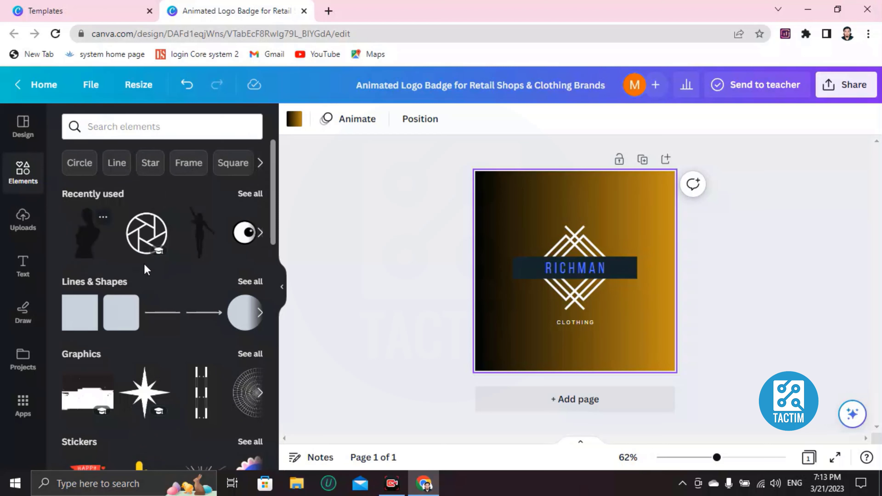
{"action": "left_click", "coordinate": [113, 129]}
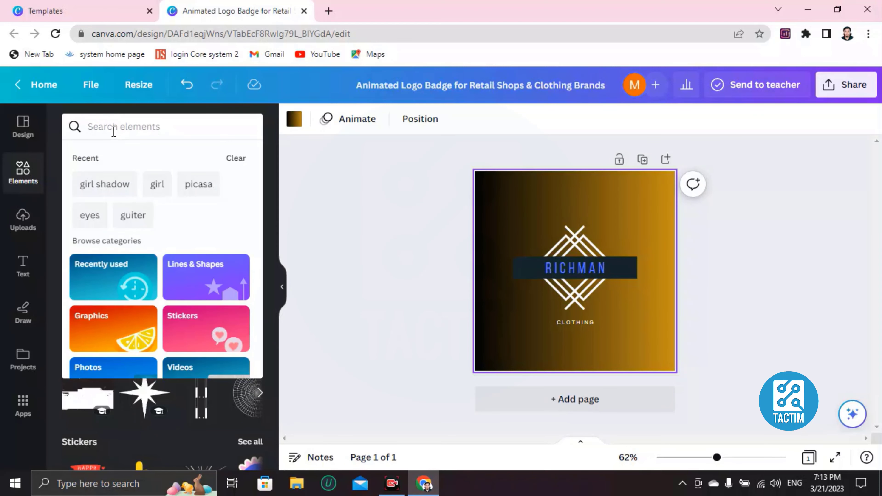
{"action": "type", "text": "CLOTH"}
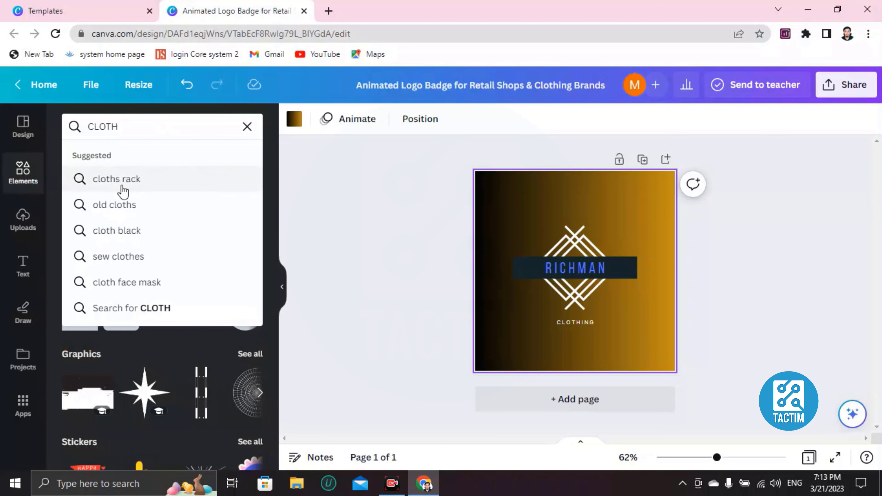
{"action": "left_click", "coordinate": [122, 191]}
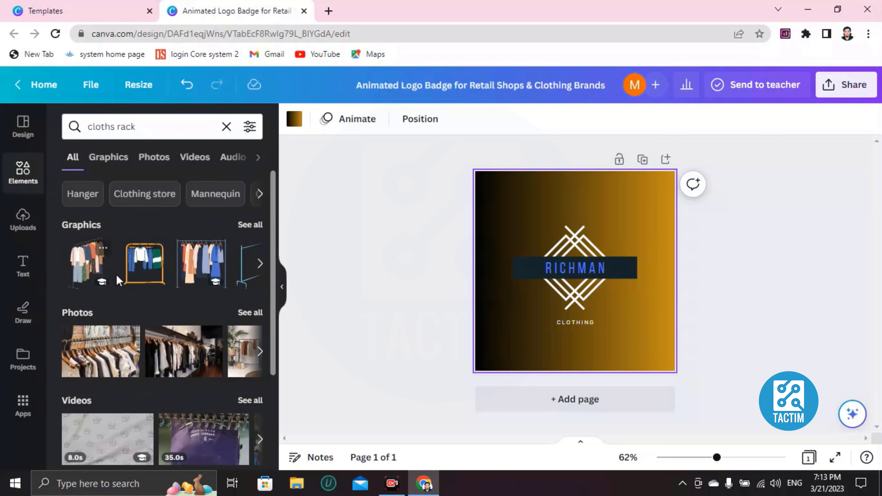
{"action": "left_click", "coordinate": [139, 268]}
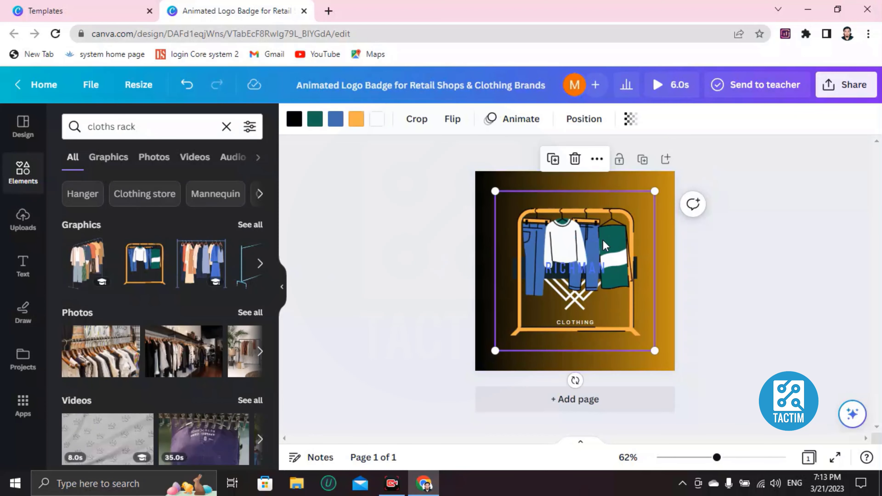
{"action": "left_click_drag", "start_coordinate": [495, 191], "coordinate": [595, 291]}
{"action": "left_click_drag", "start_coordinate": [629, 315], "coordinate": [636, 293]}
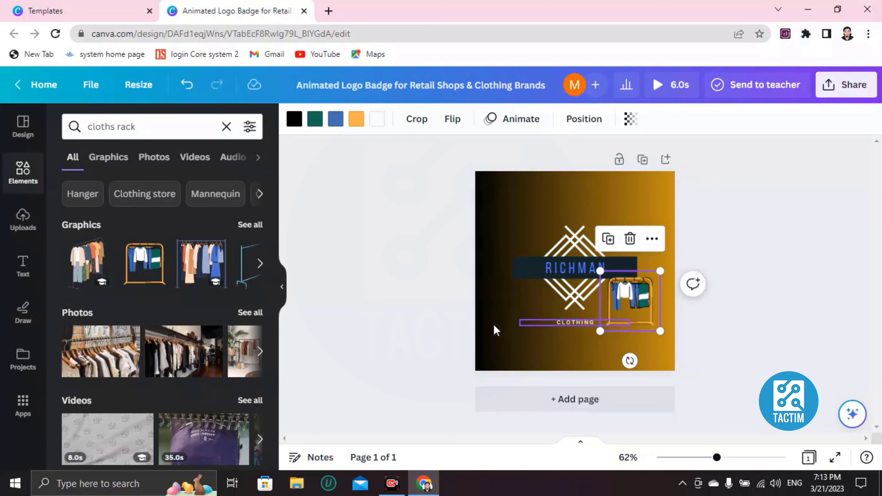
{"action": "left_click", "coordinate": [519, 301]}
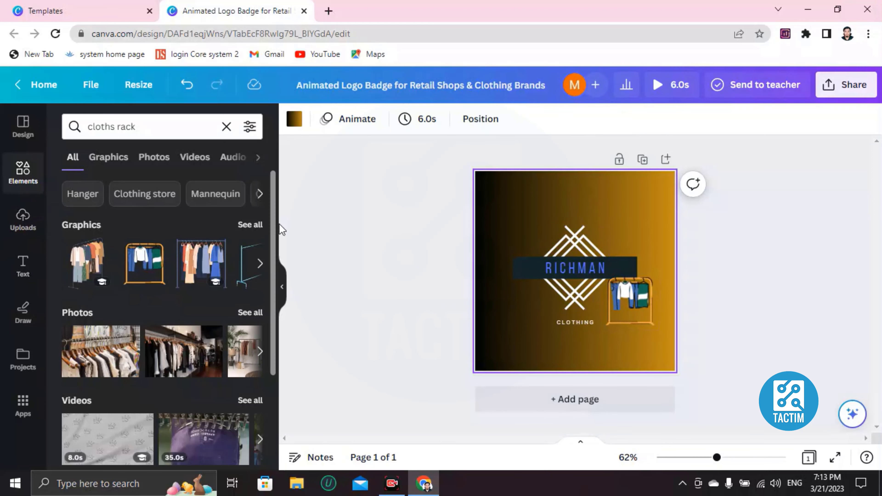
Add the Stay Fearless text combination, shrink it and move it to the top-left corner.
{"action": "left_click", "coordinate": [21, 271]}
{"action": "scroll", "coordinate": [140, 329], "scroll_direction": "down", "scroll_amount": 5}
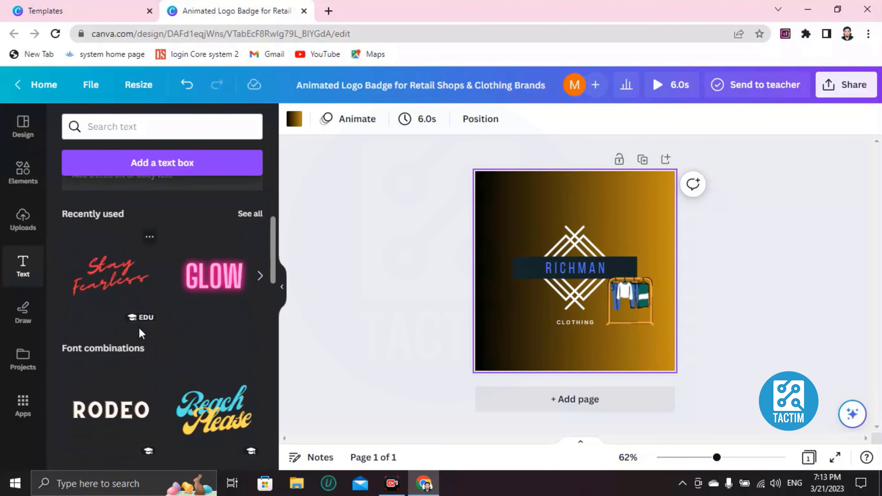
{"action": "scroll", "coordinate": [205, 305], "scroll_direction": "down", "scroll_amount": 2}
{"action": "scroll", "coordinate": [205, 308], "scroll_direction": "down", "scroll_amount": 5}
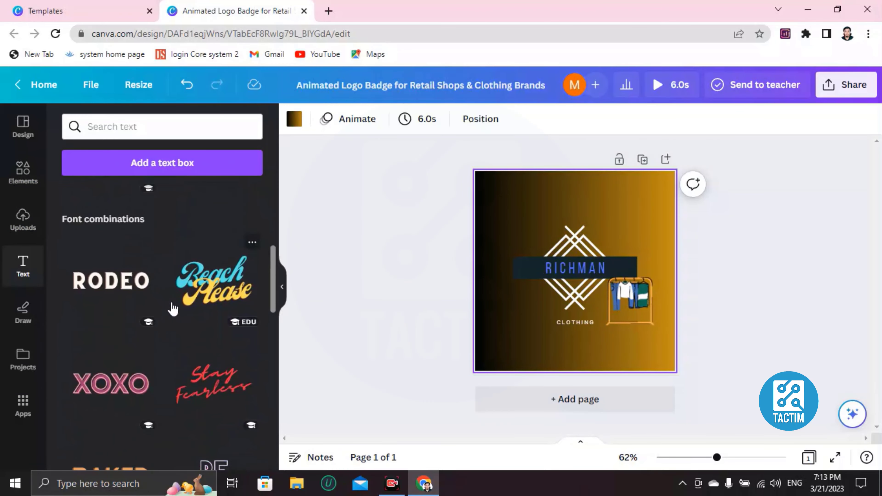
{"action": "scroll", "coordinate": [200, 308], "scroll_direction": "up", "scroll_amount": 3}
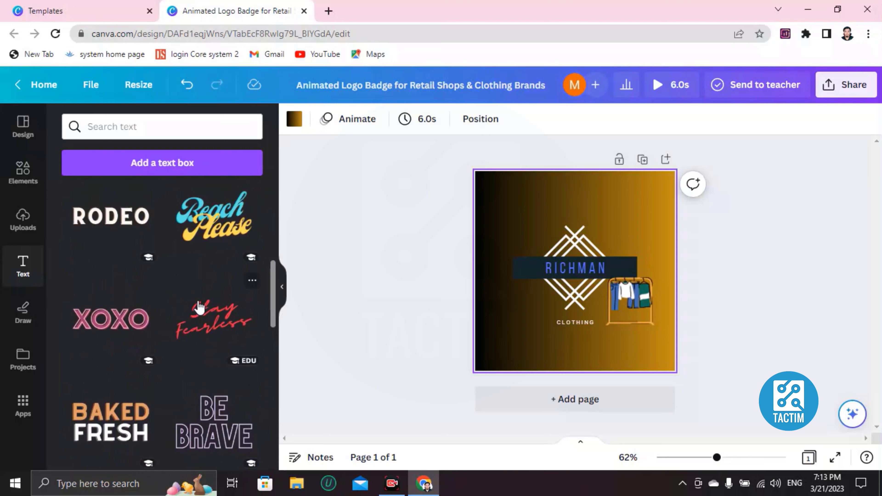
{"action": "left_click", "coordinate": [205, 318]}
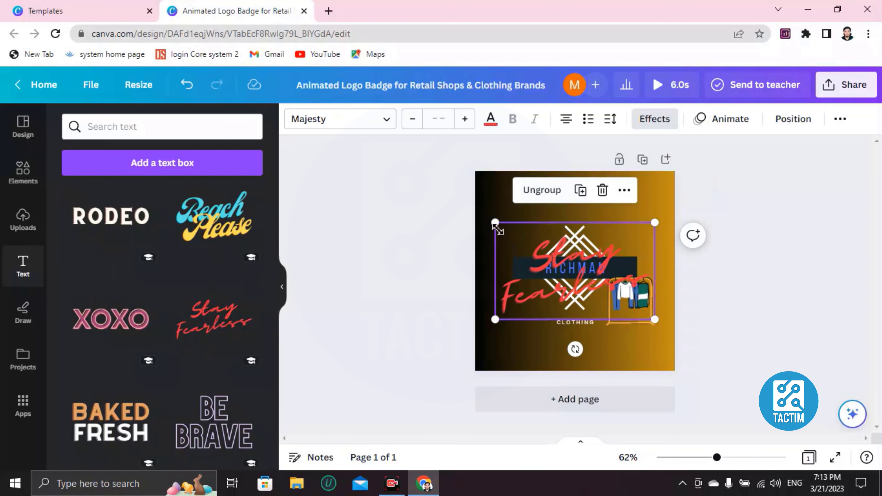
{"action": "left_click_drag", "start_coordinate": [499, 225], "coordinate": [484, 213]}
{"action": "left_click", "coordinate": [596, 270]}
Change the text to CHOOSE YOUR RICH and nudge it up slightly right.
{"action": "double_click", "coordinate": [510, 224]}
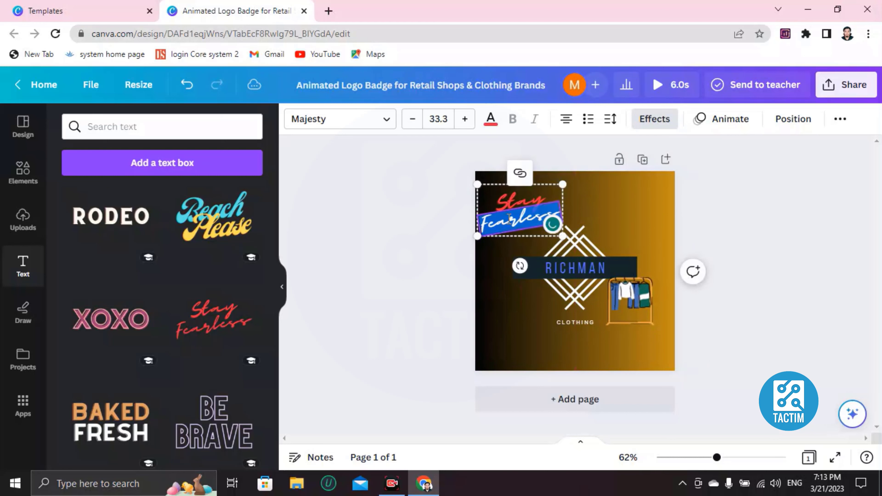
{"action": "key", "text": "BackSpace"}
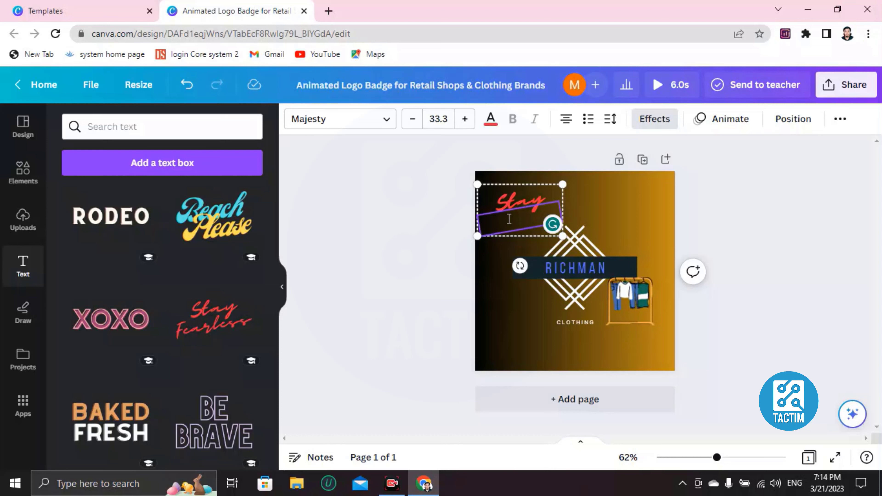
{"action": "type", "text": "OOSE"}
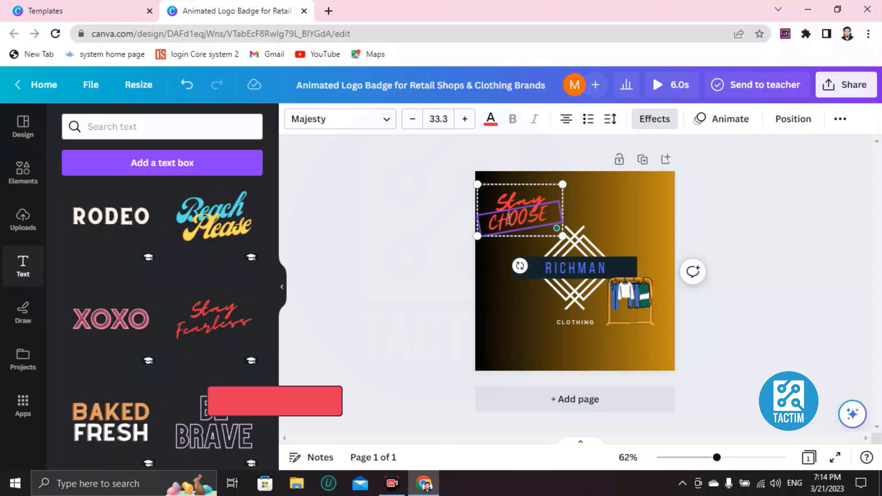
{"action": "type", "text": " YO"}
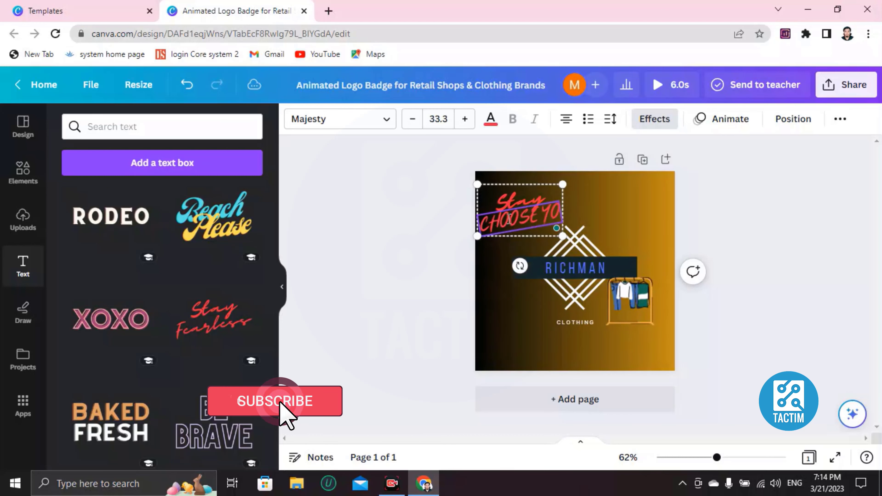
{"action": "type", "text": "UR RI"}
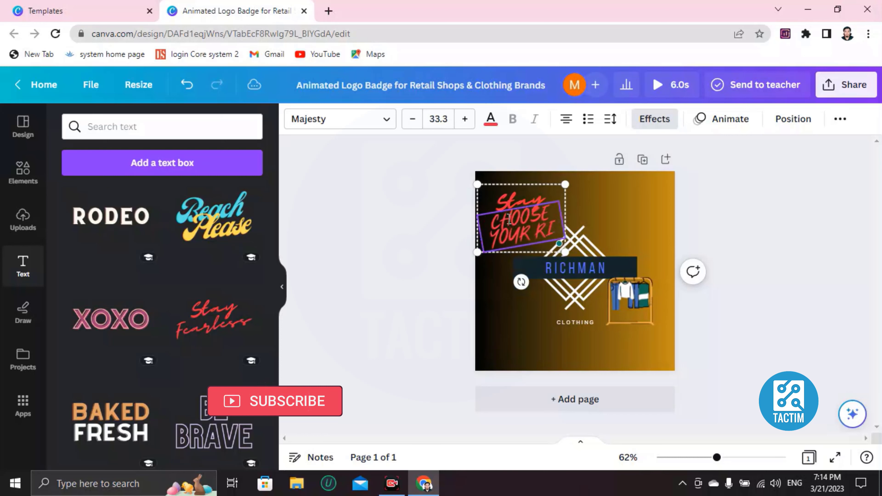
{"action": "type", "text": "CH"}
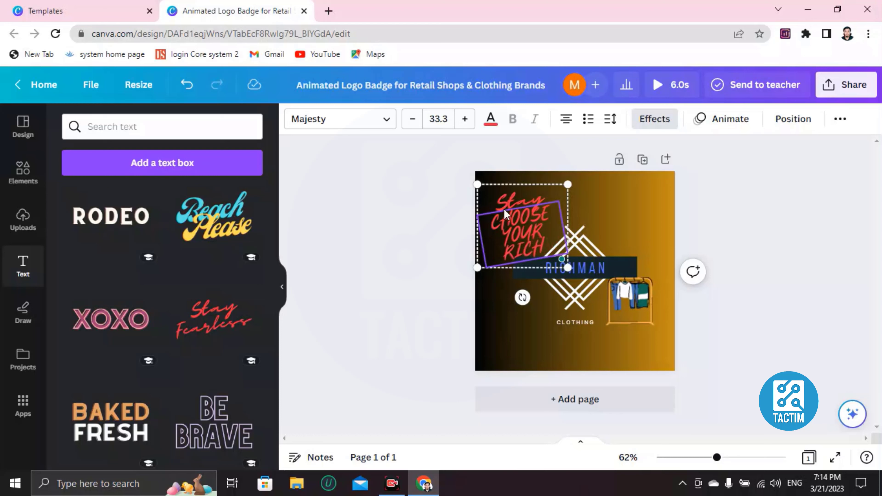
{"action": "left_click", "coordinate": [505, 201]}
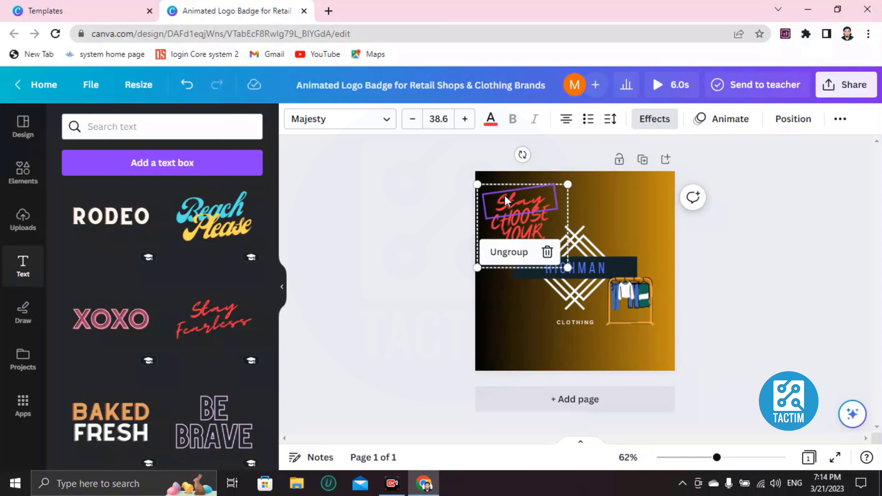
{"action": "left_click", "coordinate": [505, 196]}
{"action": "left_click_drag", "start_coordinate": [520, 236], "coordinate": [526, 221]}
Recolor the CHOOSE YOUR RICH text grey from the default colors.
{"action": "left_click", "coordinate": [487, 121]}
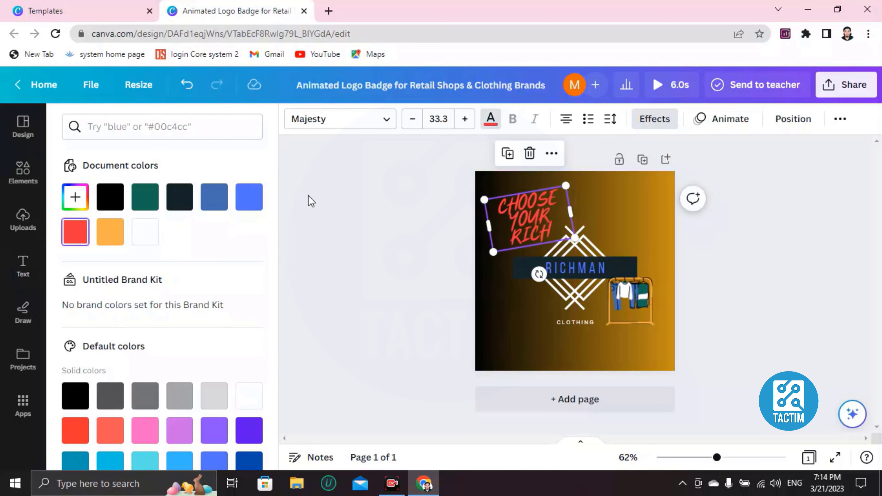
{"action": "scroll", "coordinate": [152, 339], "scroll_direction": "down", "scroll_amount": 3}
{"action": "left_click", "coordinate": [153, 310]}
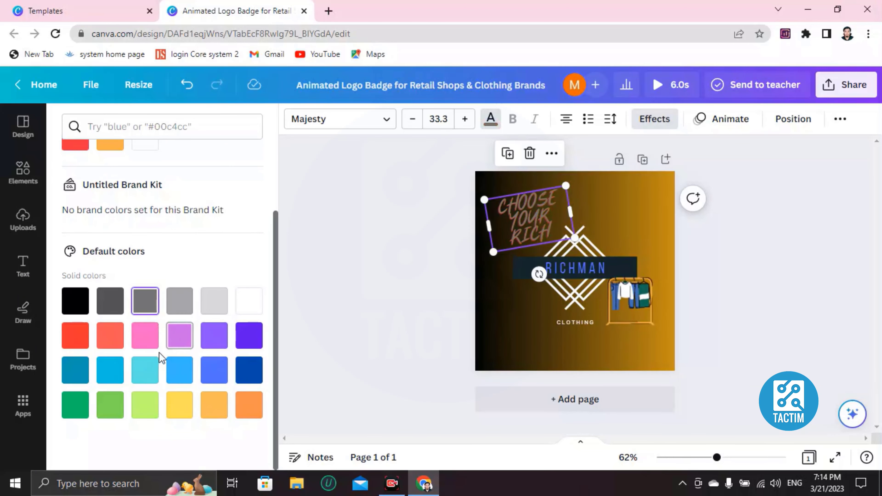
{"action": "left_click", "coordinate": [517, 314]}
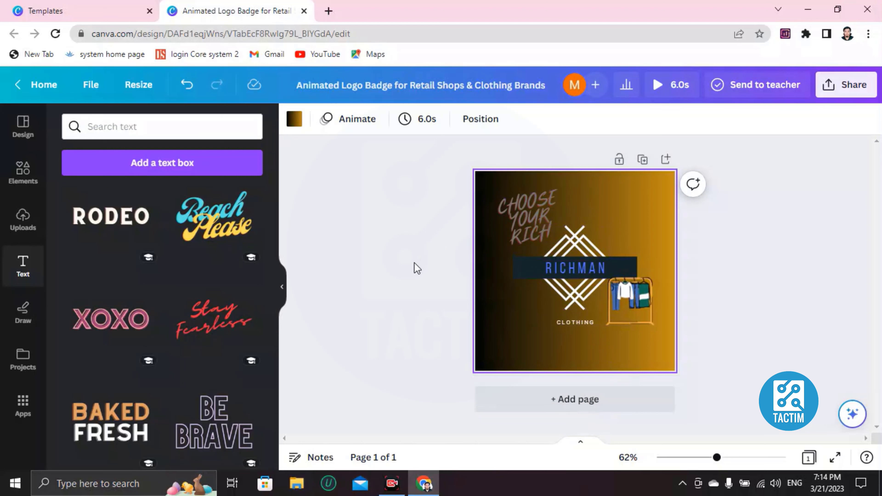
Apply the Chill page animation to the badge.
{"action": "left_click", "coordinate": [341, 130]}
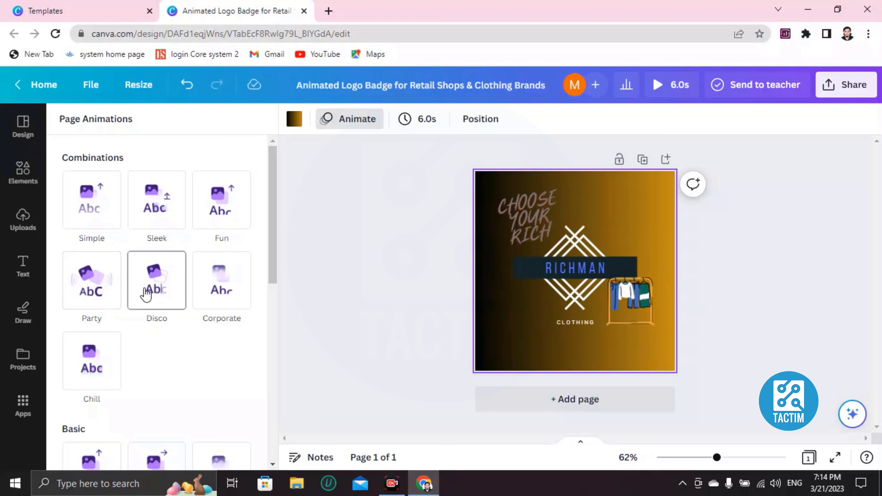
{"action": "left_click", "coordinate": [81, 380]}
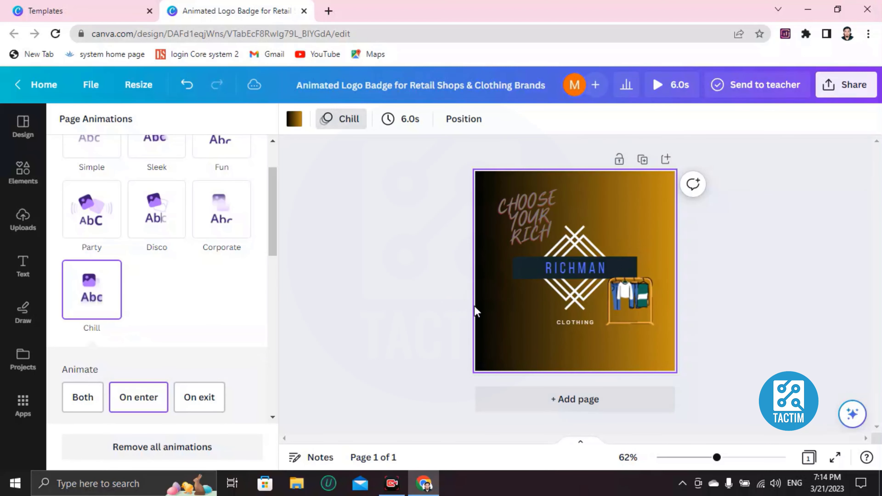
{"action": "left_click", "coordinate": [837, 85]}
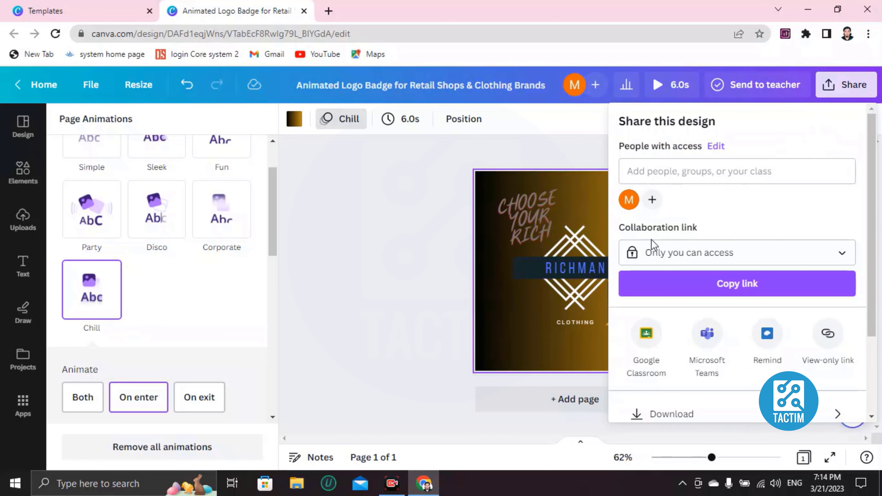
Enter the collaborator's Gmail address under Add people and confirm it as an invitee.
{"action": "scroll", "coordinate": [653, 250], "scroll_direction": "down", "scroll_amount": 3}
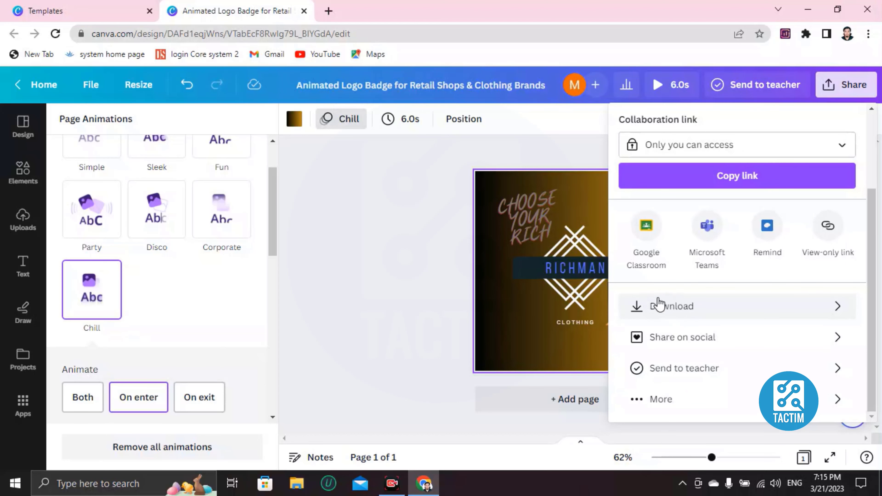
{"action": "scroll", "coordinate": [672, 306], "scroll_direction": "up", "scroll_amount": 3}
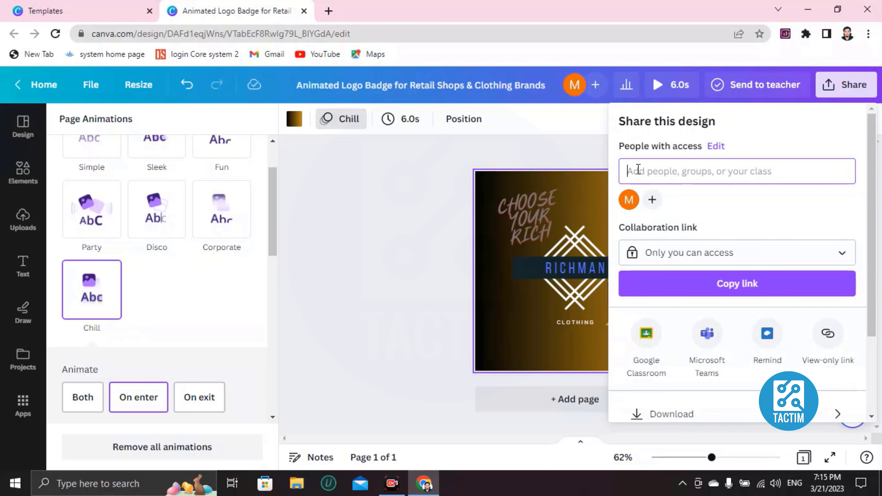
{"action": "type", "text": "in"}
{"action": "key", "text": "BackSpace"}
{"action": "key", "text": "BackSpace"}
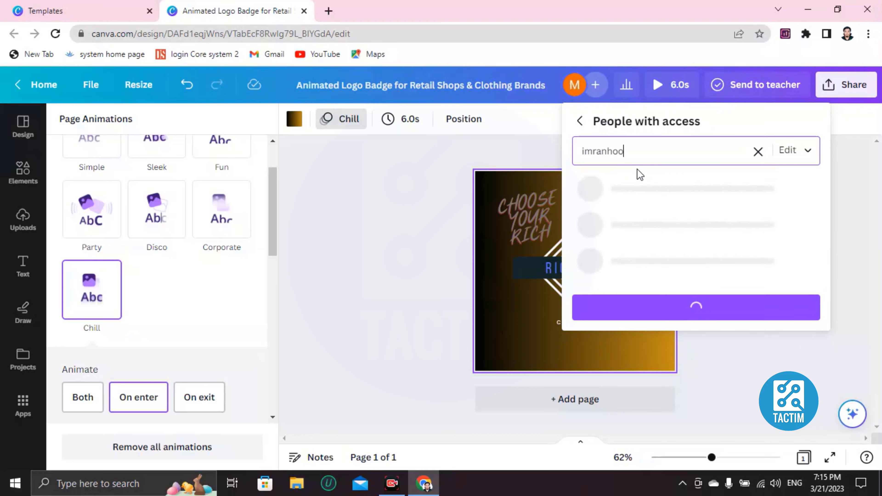
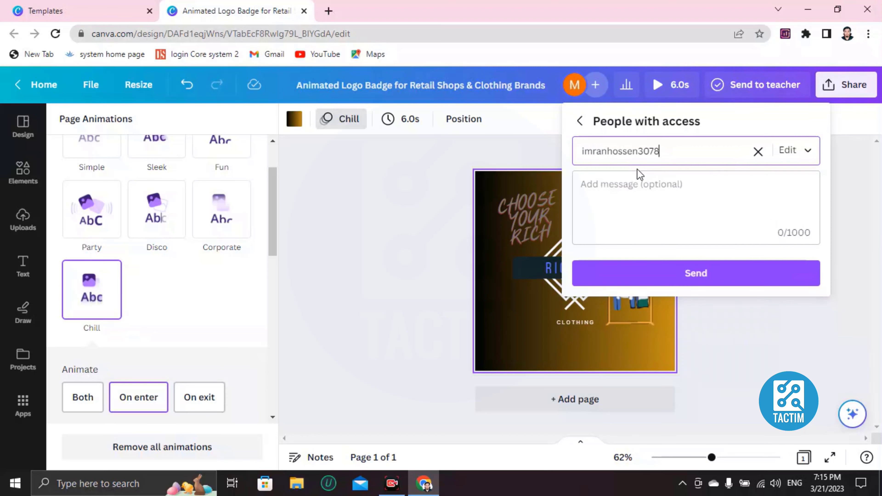
{"action": "left_click", "coordinate": [672, 278]}
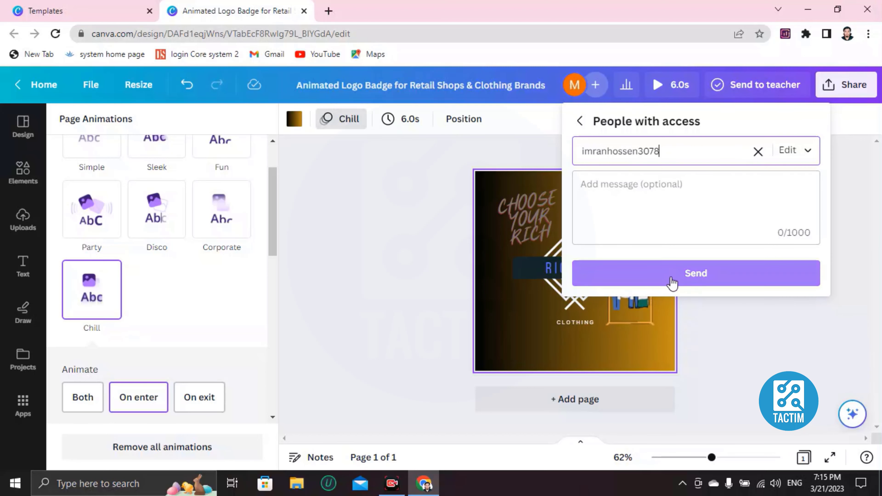
{"action": "left_click", "coordinate": [672, 161]}
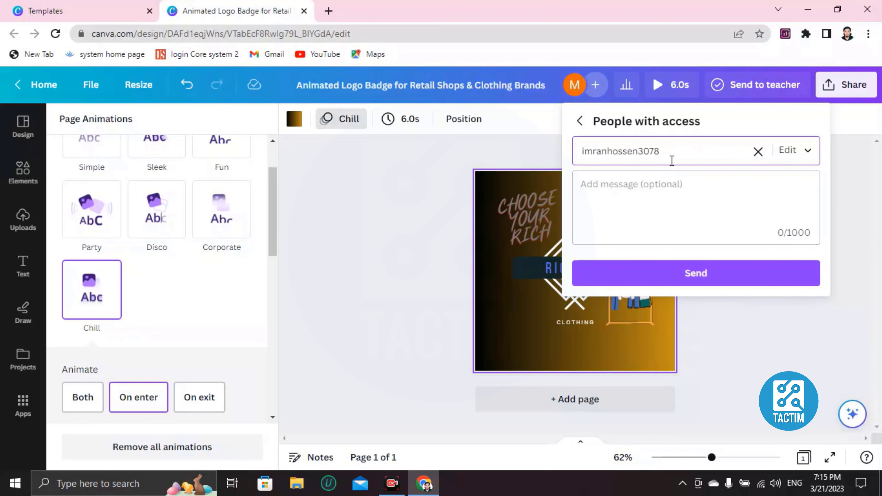
{"action": "key", "text": "Return"}
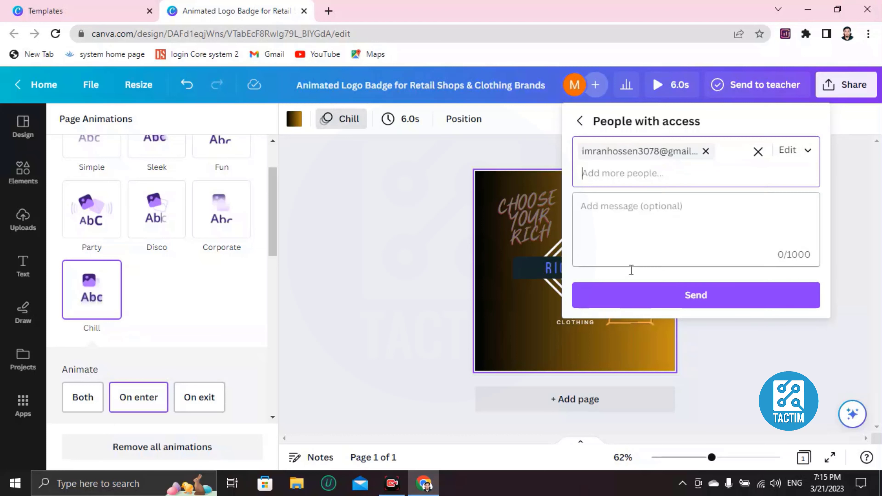